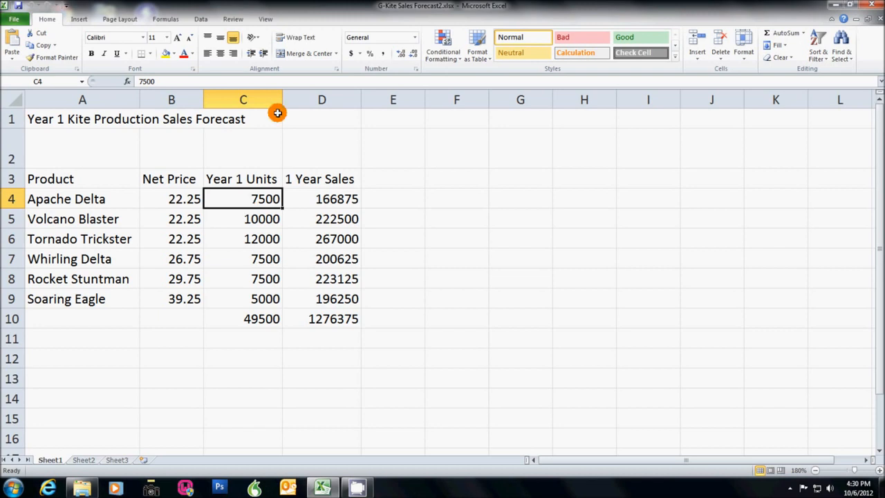
Format the Year 1 Units values and their total in C4:C10 with the Comma style and no decimal places.
{"action": "left_click", "coordinate": [248, 319], "text": "shift"}
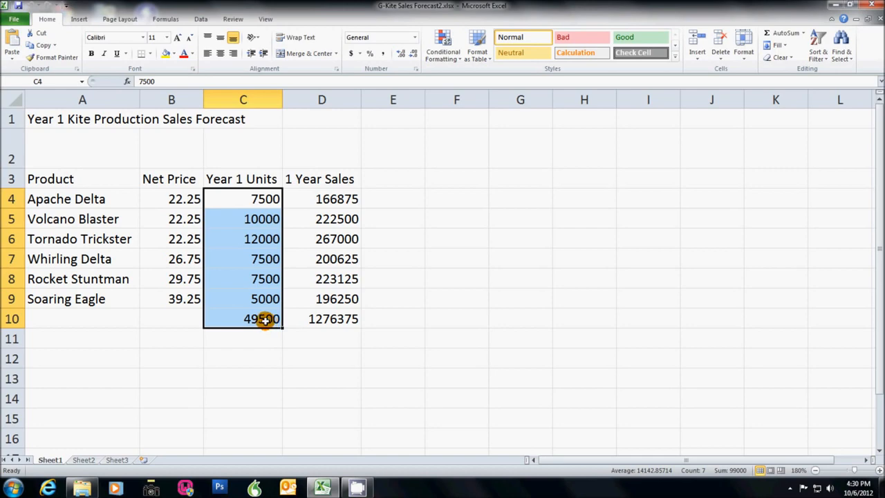
{"action": "left_click_drag", "start_coordinate": [255, 200], "coordinate": [261, 319]}
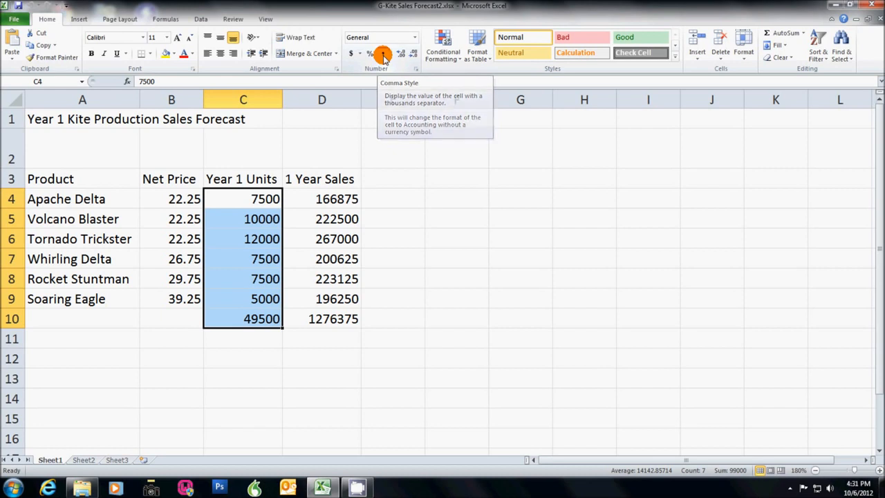
{"action": "left_click", "coordinate": [384, 56]}
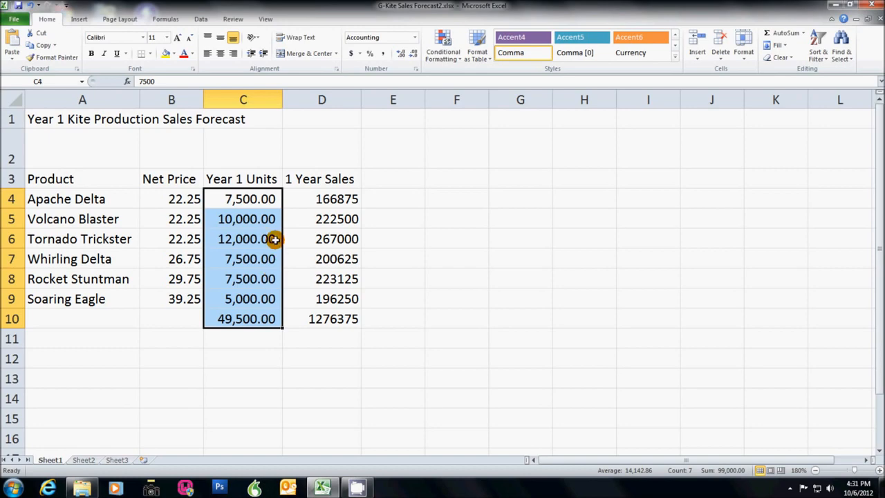
{"action": "left_click", "coordinate": [414, 56]}
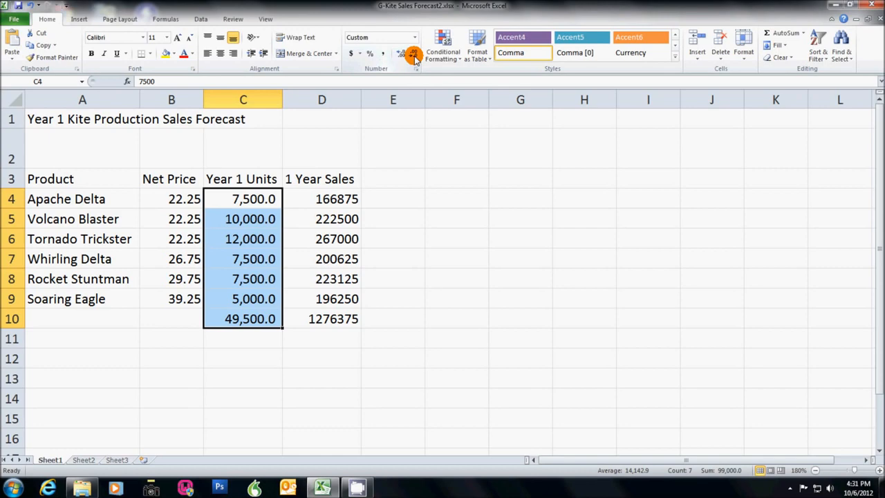
{"action": "left_click", "coordinate": [414, 56]}
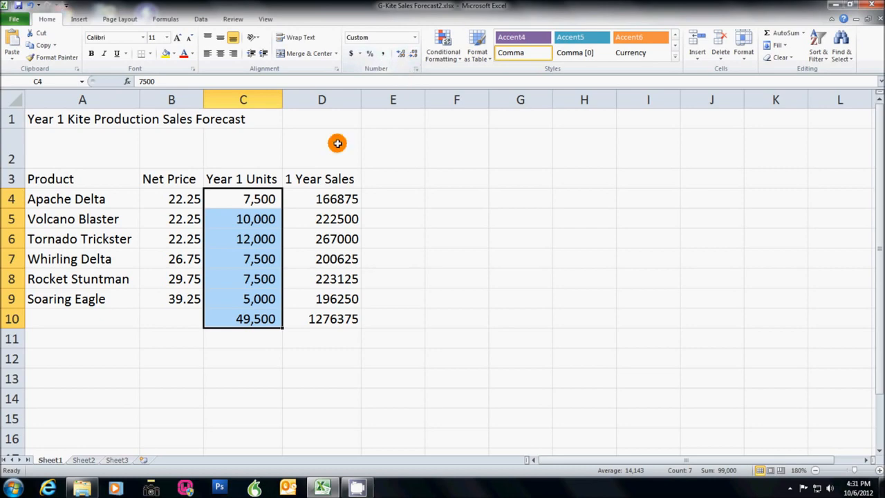
Apply the dollar Accounting number format to the Net Price values in B4:B9 and the 1 Year Sales values in D4:D10.
{"action": "left_click_drag", "start_coordinate": [169, 201], "coordinate": [182, 299]}
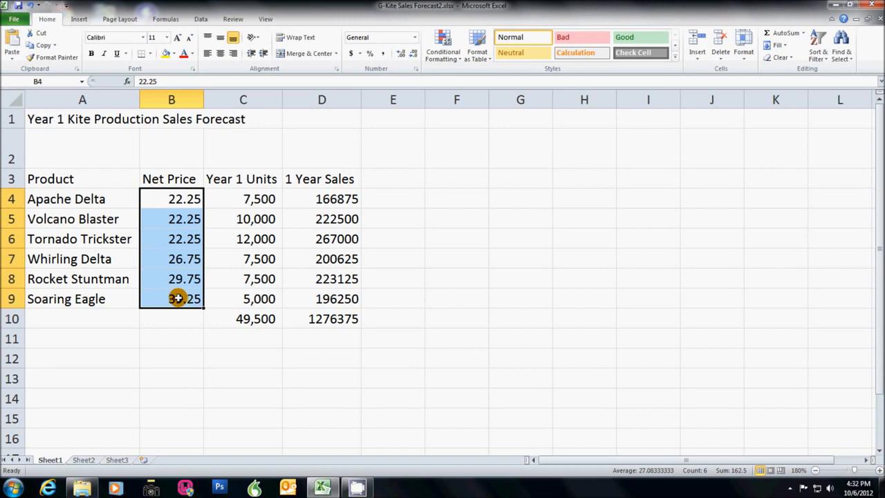
{"action": "left_click", "coordinate": [323, 198], "text": "ctrl"}
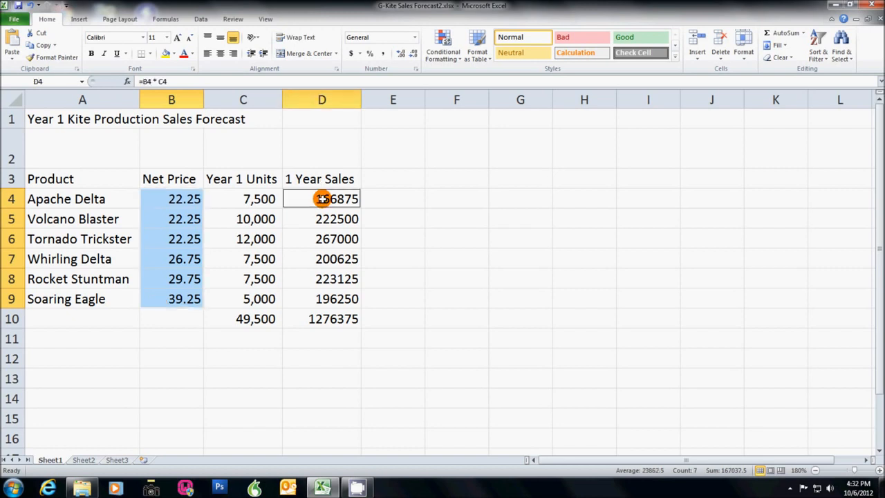
{"action": "left_click_drag", "start_coordinate": [322, 198], "coordinate": [323, 319]}
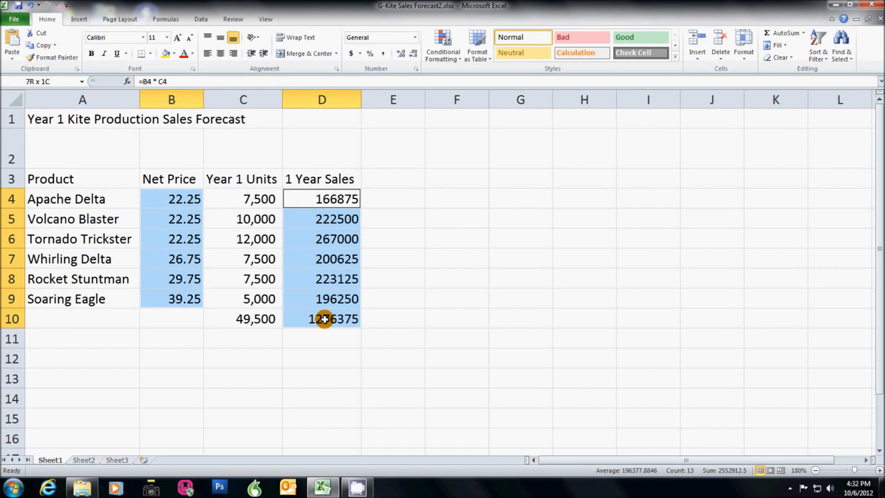
{"action": "left_click_drag", "start_coordinate": [324, 318], "coordinate": [323, 318]}
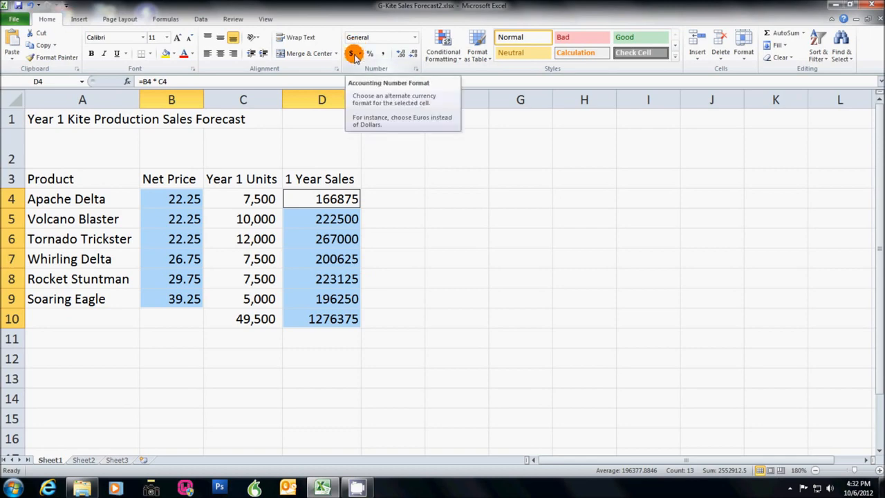
{"action": "left_click", "coordinate": [415, 38]}
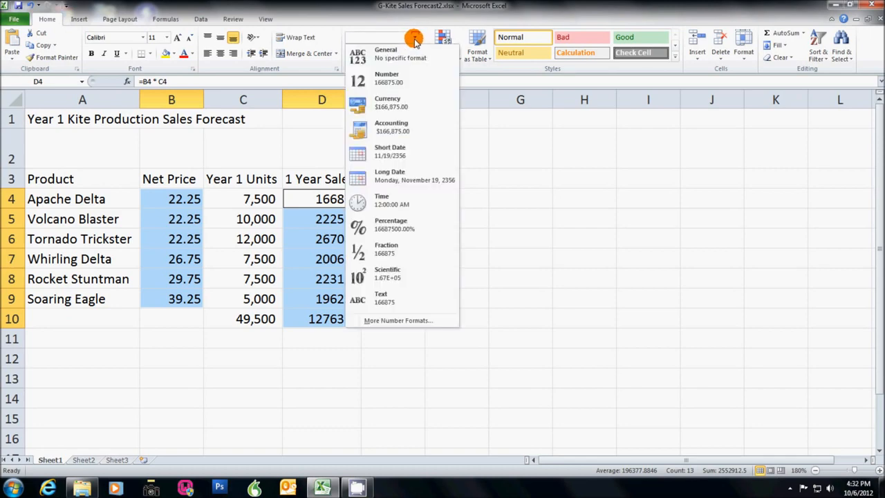
{"action": "left_click", "coordinate": [408, 34]}
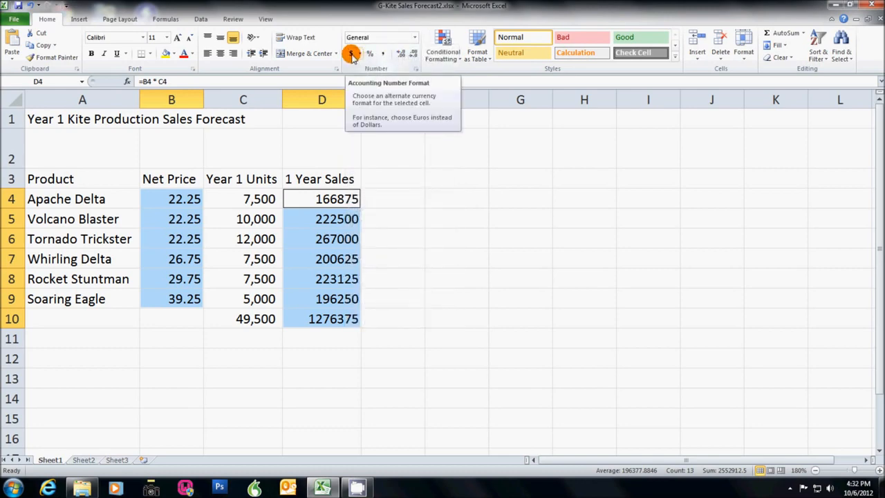
{"action": "left_click", "coordinate": [351, 54]}
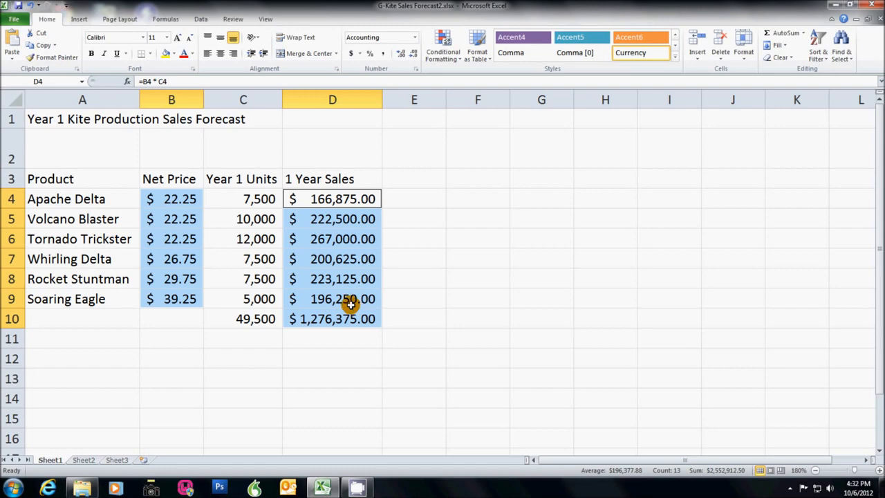
Insert a column before Year 1 Units and give it the text-wrapped header "Release Date" in C3.
{"action": "left_click", "coordinate": [250, 96]}
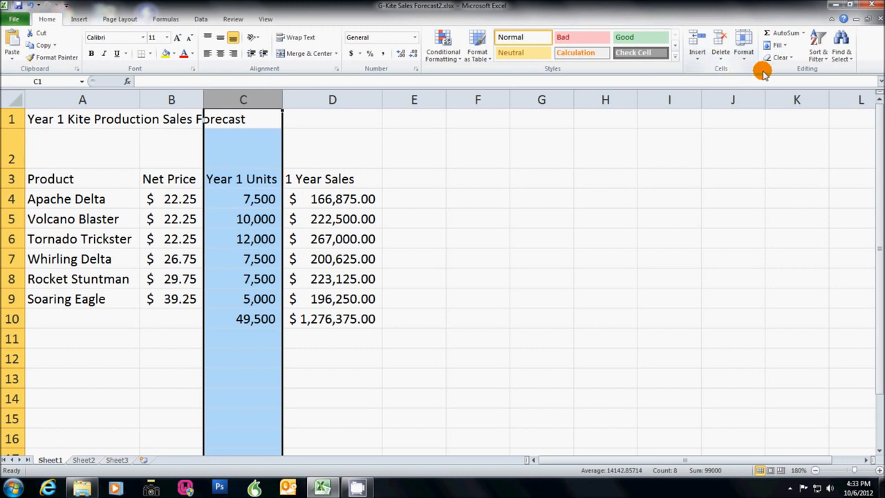
{"action": "left_click", "coordinate": [696, 44]}
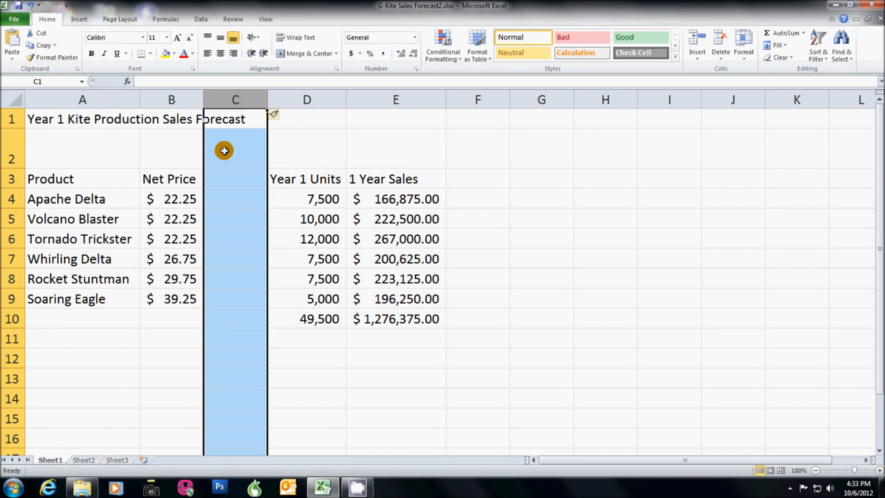
{"action": "left_click", "coordinate": [236, 179]}
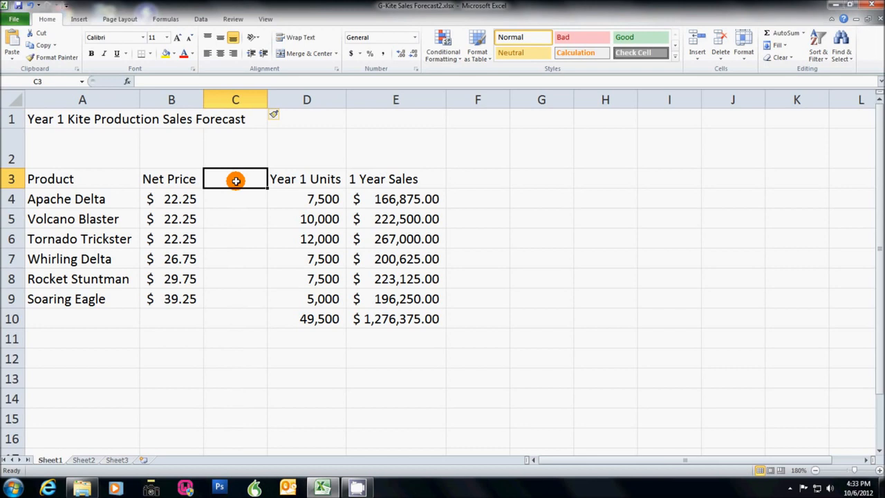
{"action": "type", "text": "Re"}
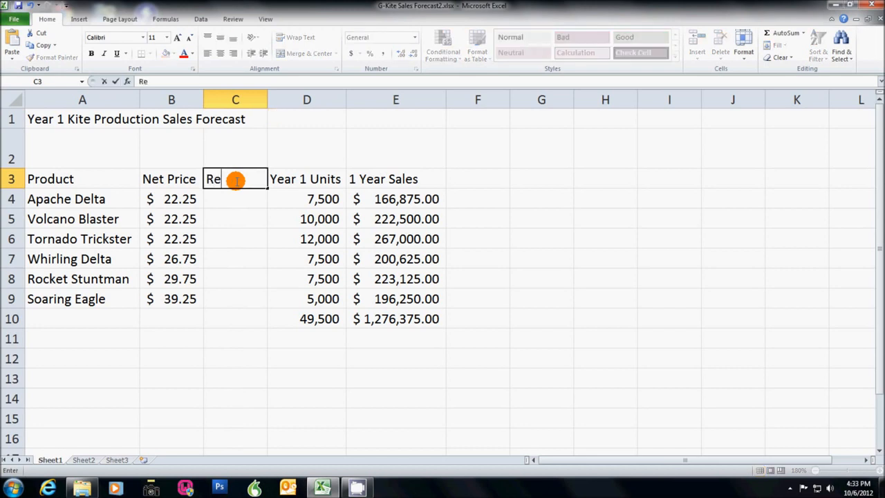
{"action": "type", "text": "lease Date"}
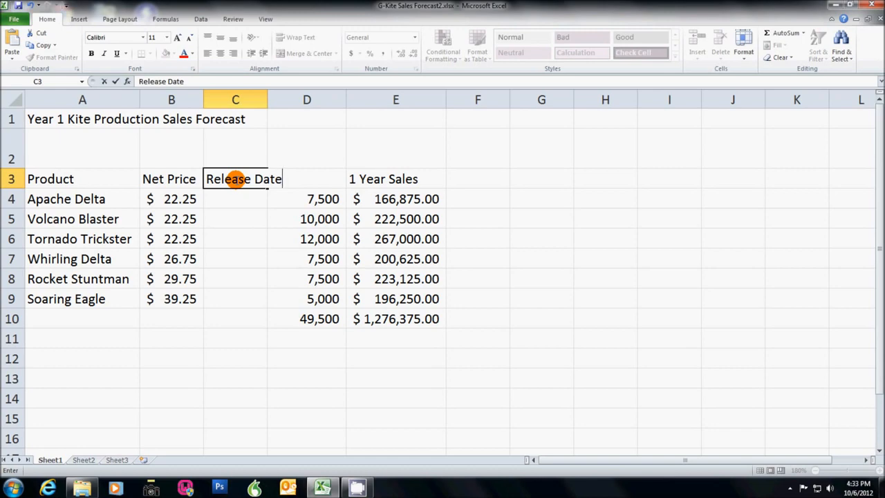
{"action": "key", "text": "Return"}
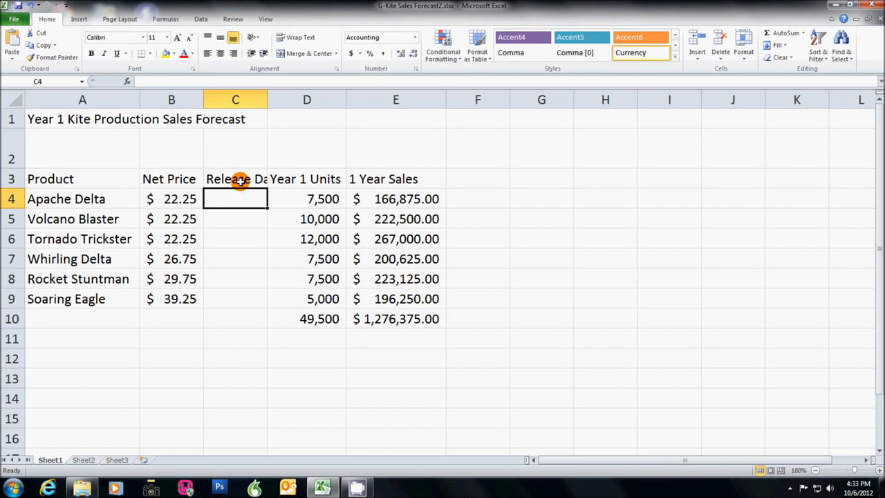
{"action": "left_click", "coordinate": [240, 179]}
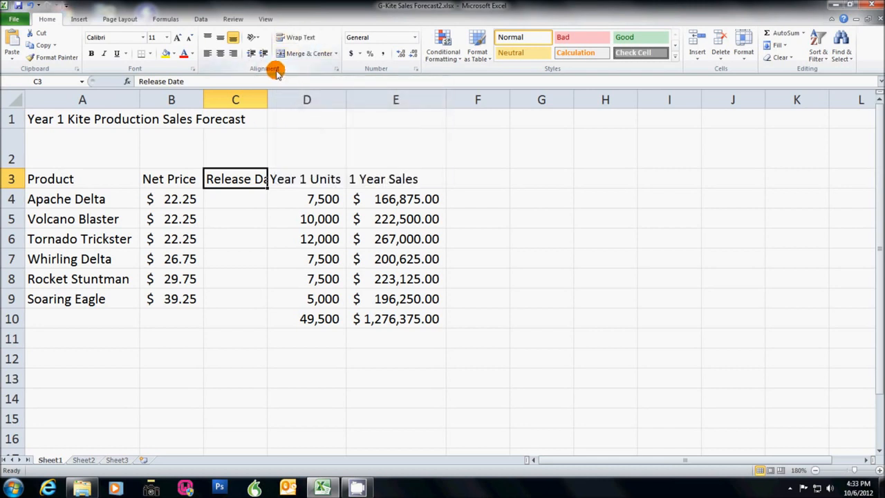
{"action": "left_click", "coordinate": [305, 41]}
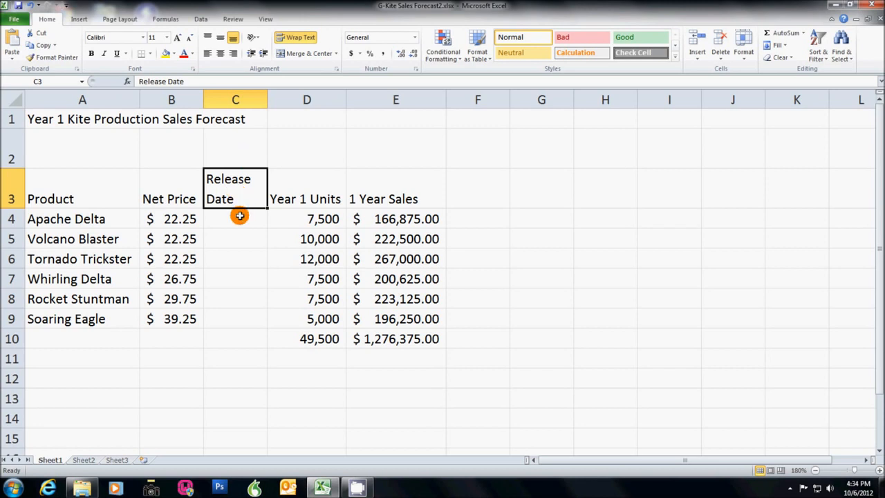
Enter March 1, 2013 as the release date for Apache Delta in C4.
{"action": "left_click", "coordinate": [239, 216]}
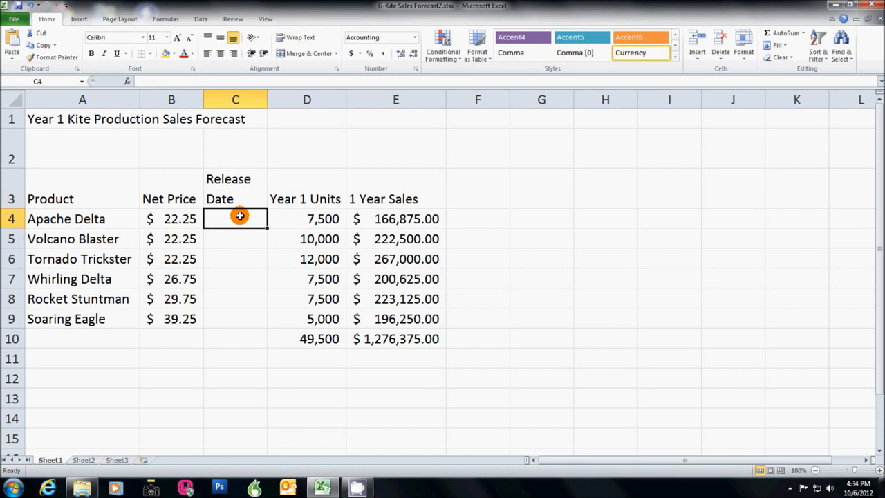
{"action": "type", "text": "M"}
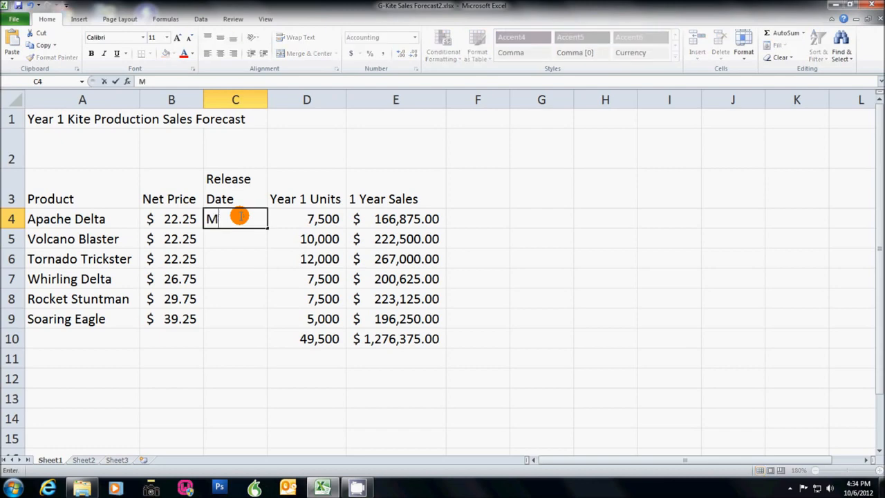
{"action": "type", "text": "arch 1, 2013"}
{"action": "left_click", "coordinate": [230, 244]}
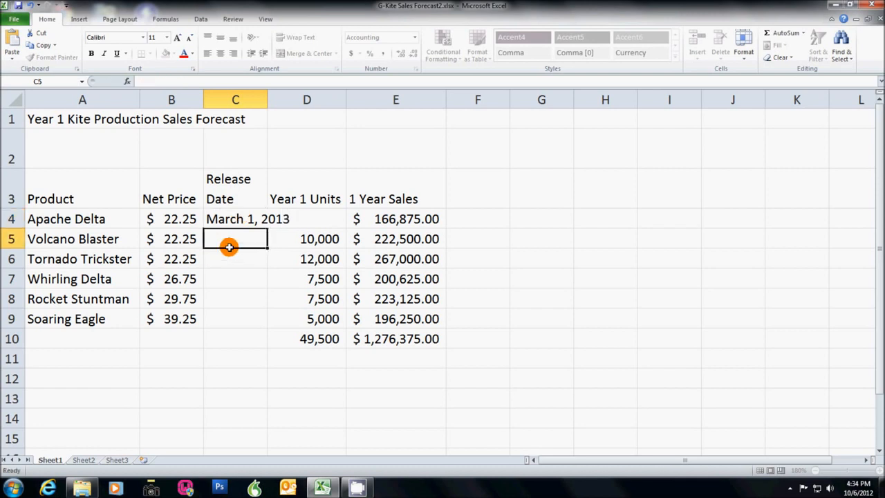
{"action": "left_click", "coordinate": [243, 219]}
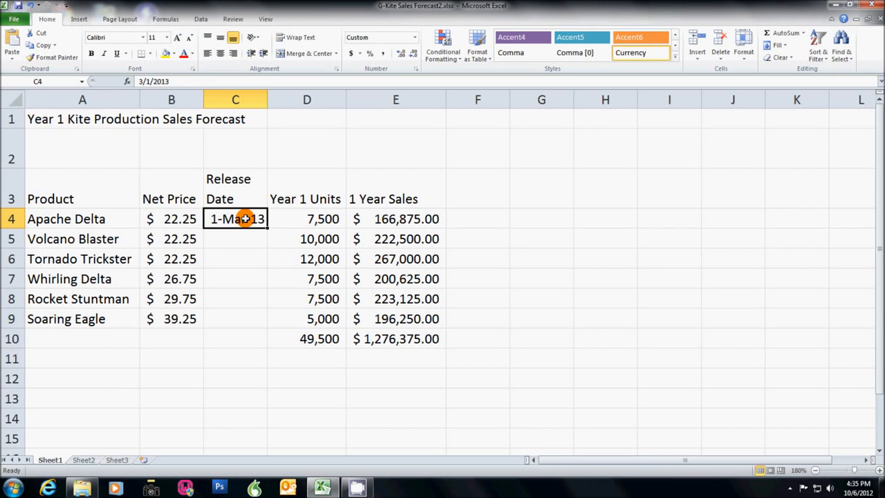
{"action": "left_click", "coordinate": [415, 70]}
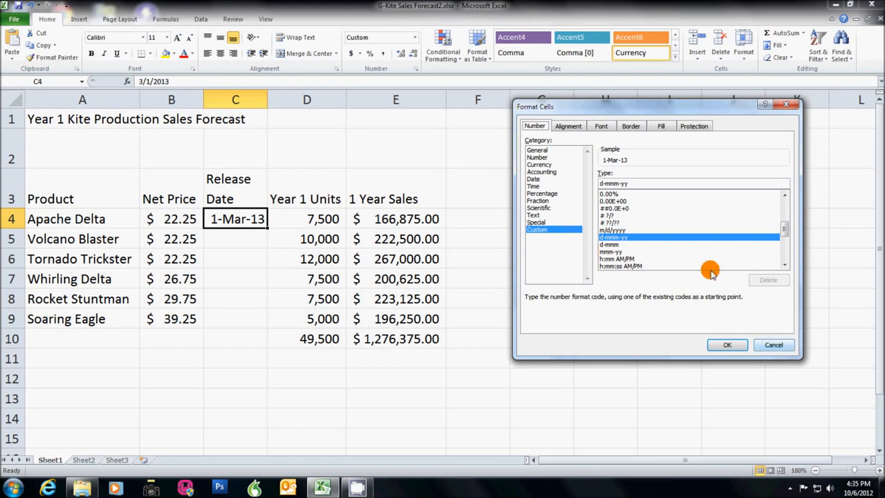
{"action": "left_click", "coordinate": [547, 179]}
{"action": "left_click", "coordinate": [772, 344]}
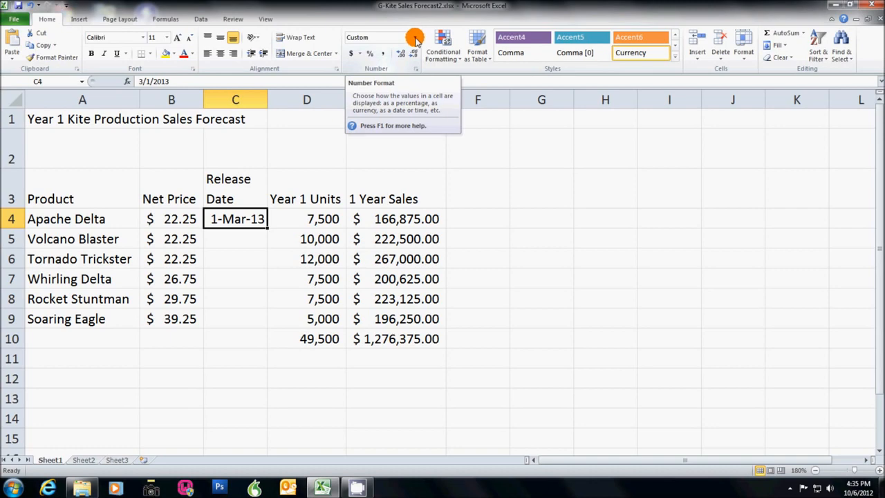
Apply the Short Date number format to the Apache Delta release date in C4.
{"action": "left_click", "coordinate": [415, 40]}
{"action": "left_click", "coordinate": [240, 220]}
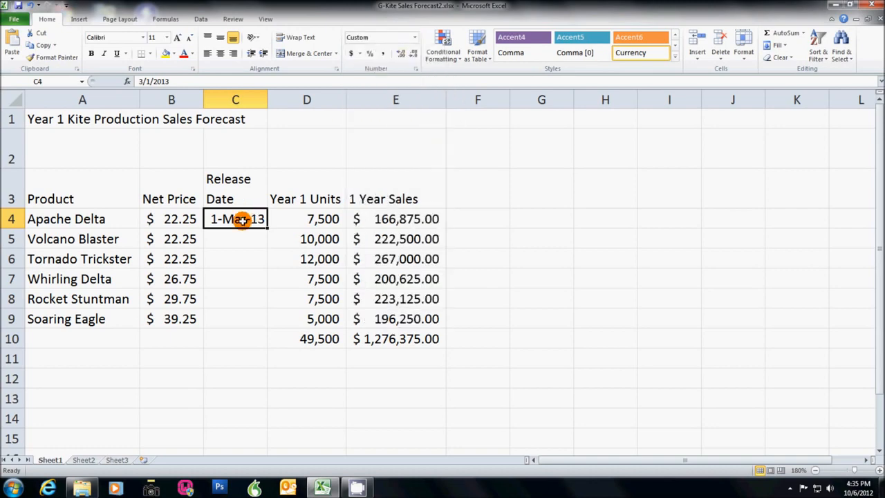
{"action": "left_click", "coordinate": [413, 40]}
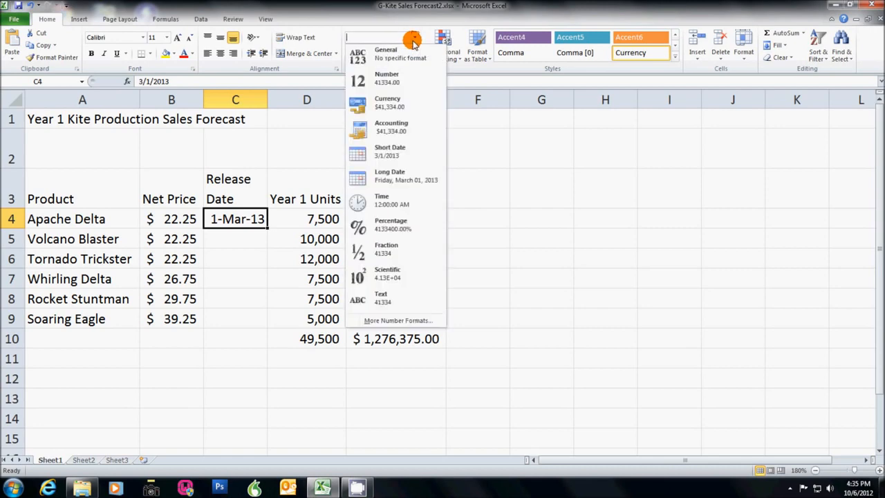
{"action": "left_click", "coordinate": [389, 153]}
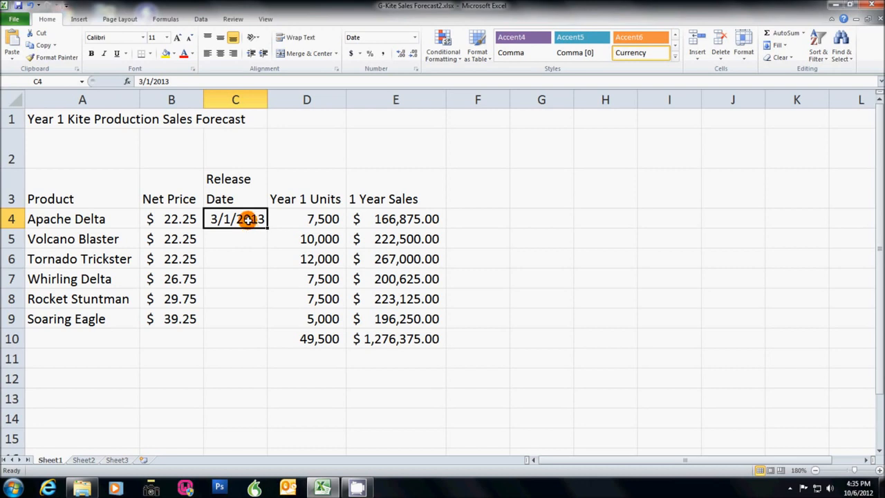
Copy the Apache Delta release date from C4 into C5:C9 for the remaining products.
{"action": "left_click", "coordinate": [40, 47]}
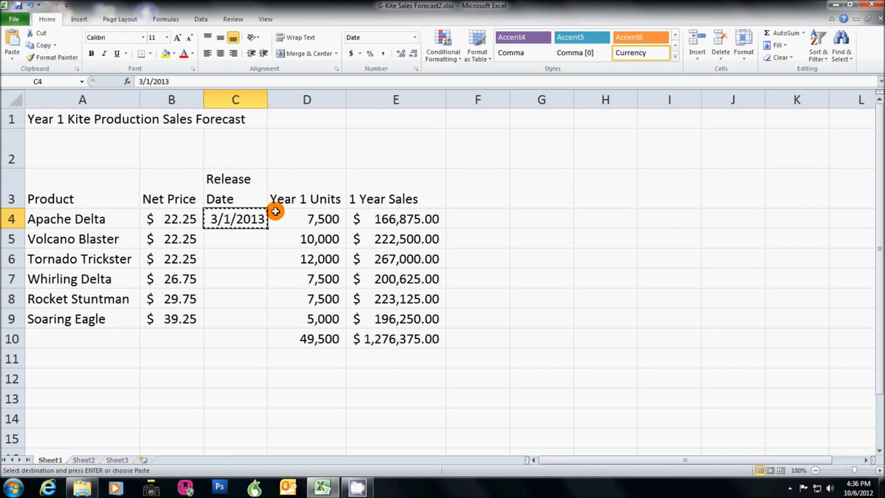
{"action": "left_click", "coordinate": [235, 238]}
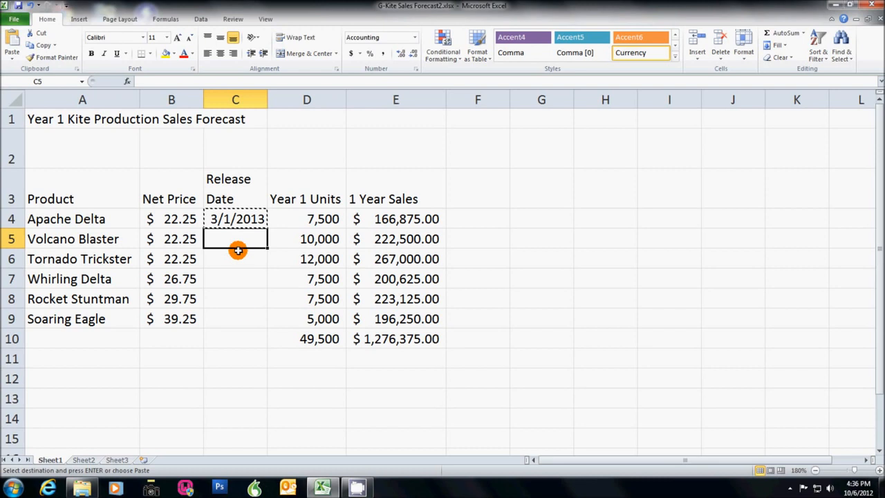
{"action": "left_click_drag", "start_coordinate": [232, 245], "coordinate": [234, 316]}
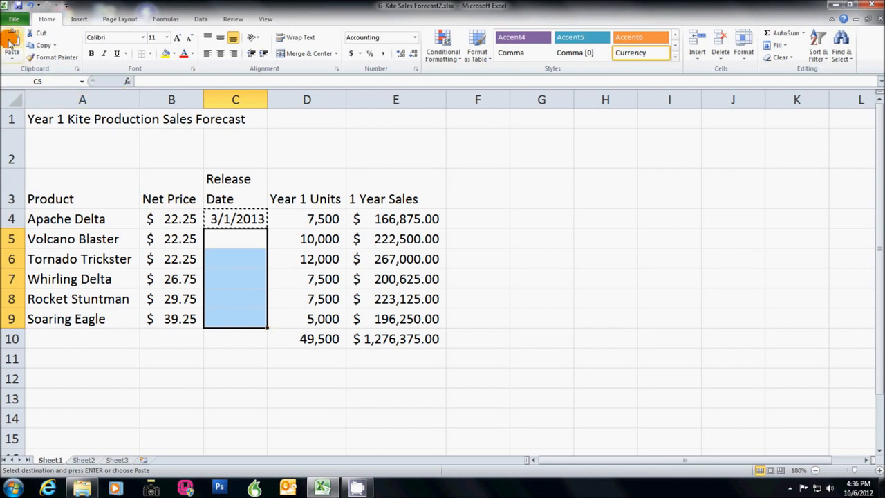
{"action": "left_click", "coordinate": [11, 57]}
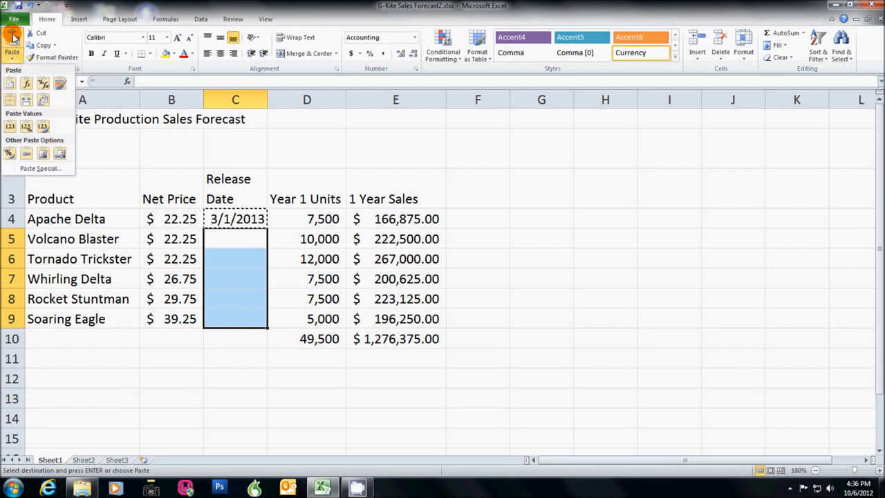
{"action": "left_click", "coordinate": [12, 42]}
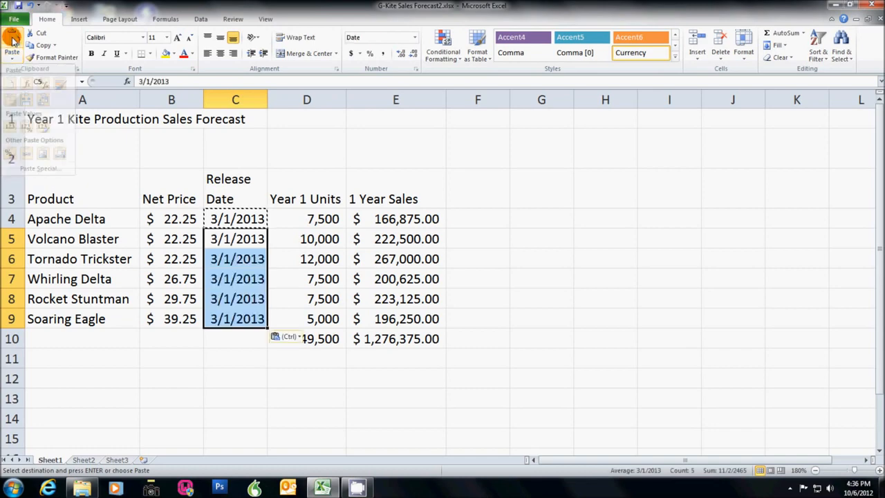
{"action": "left_click", "coordinate": [233, 335]}
{"action": "left_click", "coordinate": [233, 319]}
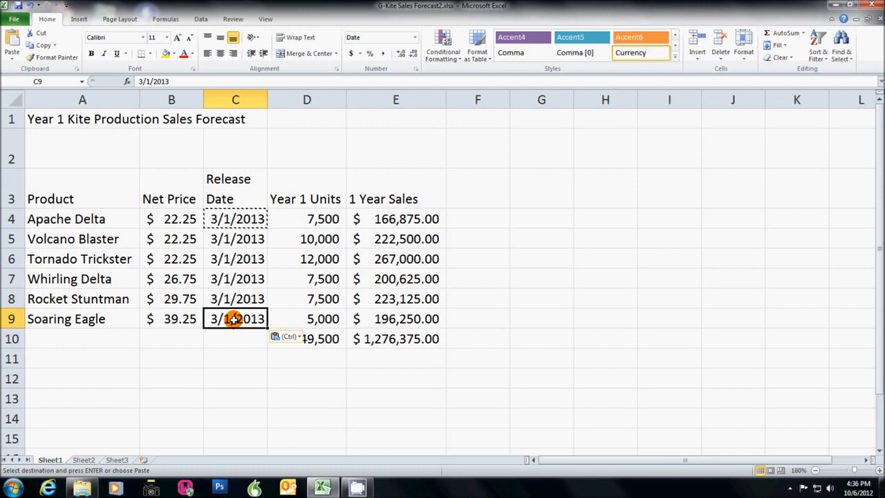
End the copy mode, and center and bold all the column headers in row 3.
{"action": "key", "text": "Escape"}
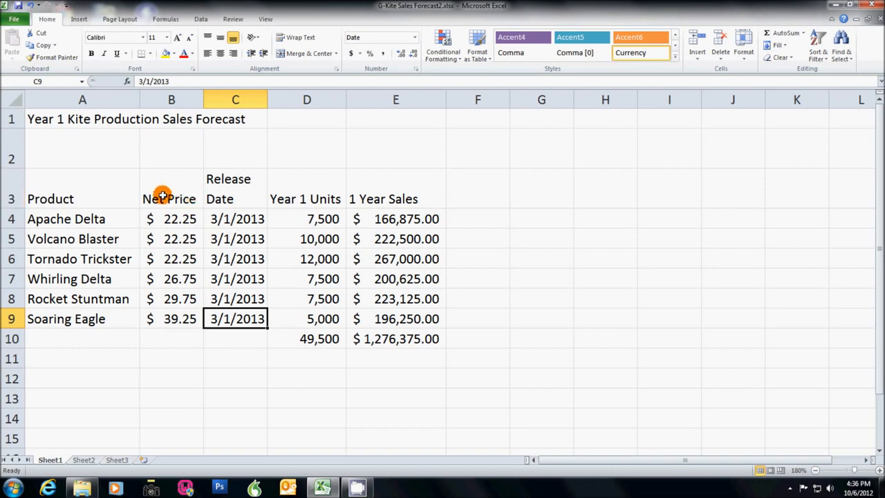
{"action": "left_click", "coordinate": [11, 199]}
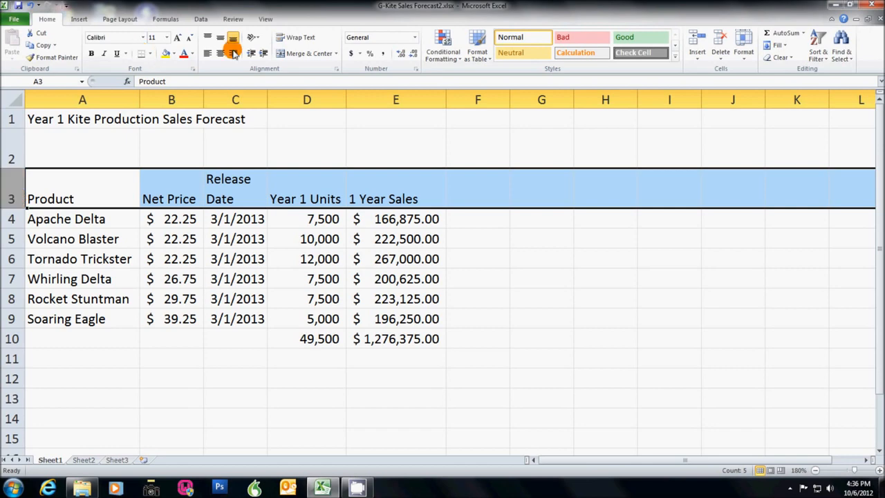
{"action": "left_click", "coordinate": [220, 54]}
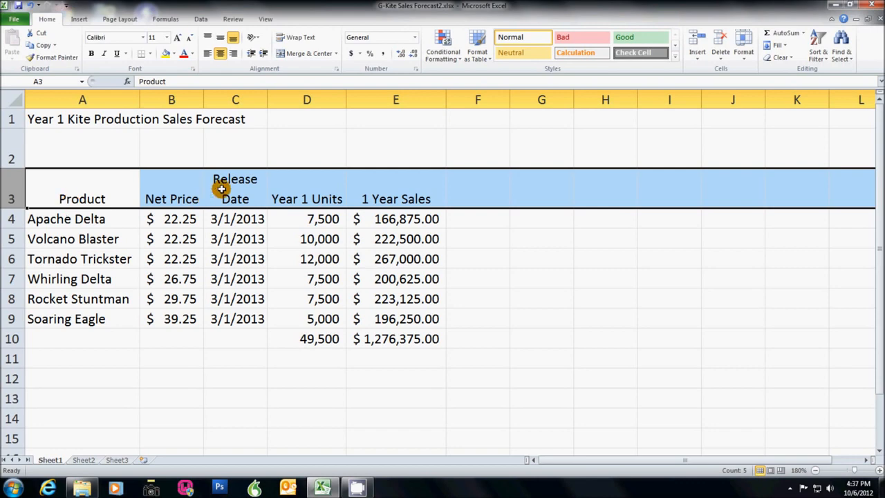
{"action": "left_click", "coordinate": [92, 54]}
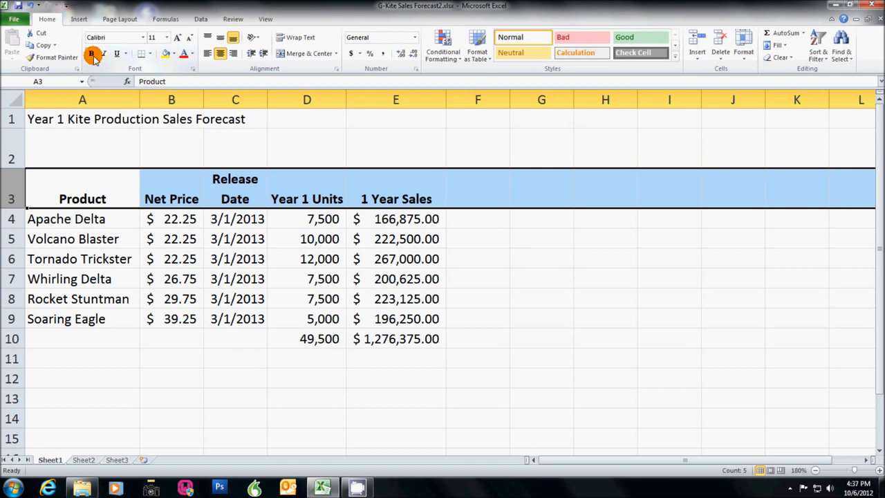
Merge and center the worksheet title across A1:E1, undoing and redoing the merge once.
{"action": "left_click_drag", "start_coordinate": [41, 119], "coordinate": [399, 118]}
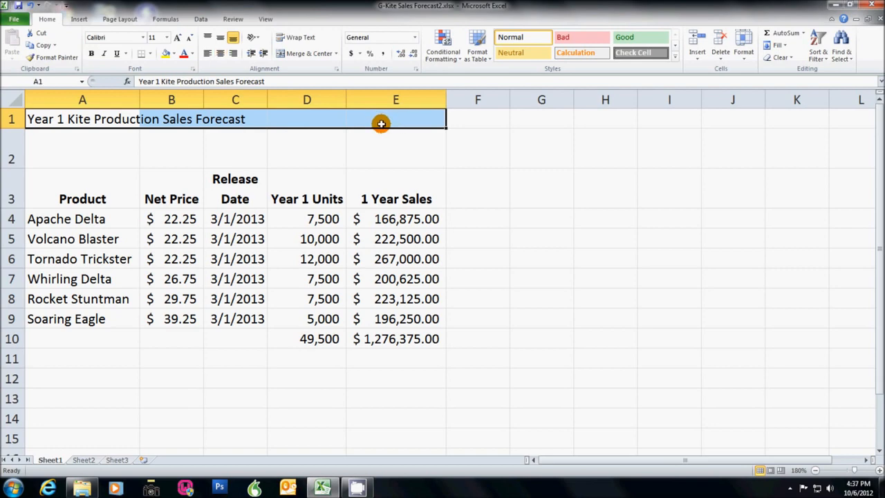
{"action": "left_click", "coordinate": [300, 55]}
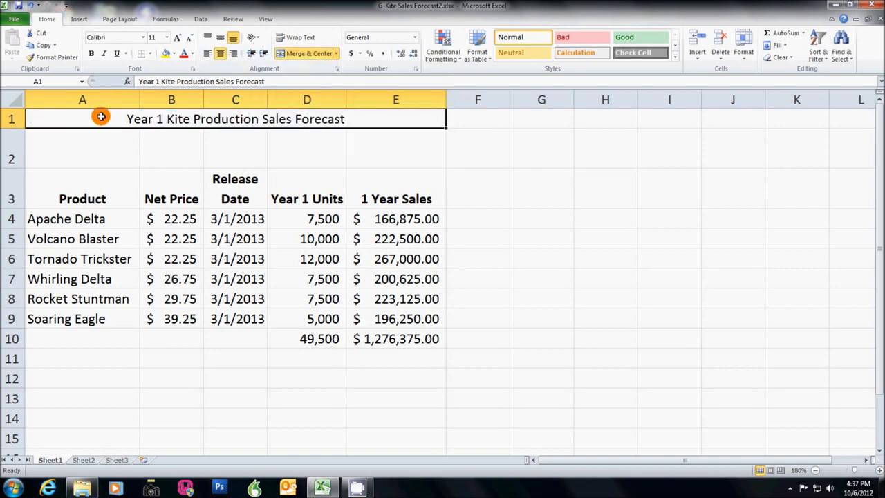
{"action": "left_click", "coordinate": [27, 6]}
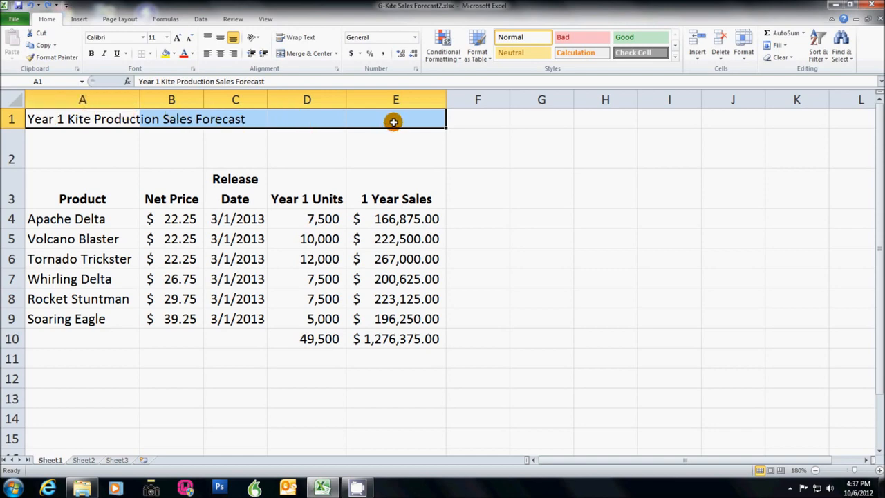
{"action": "left_click", "coordinate": [48, 5]}
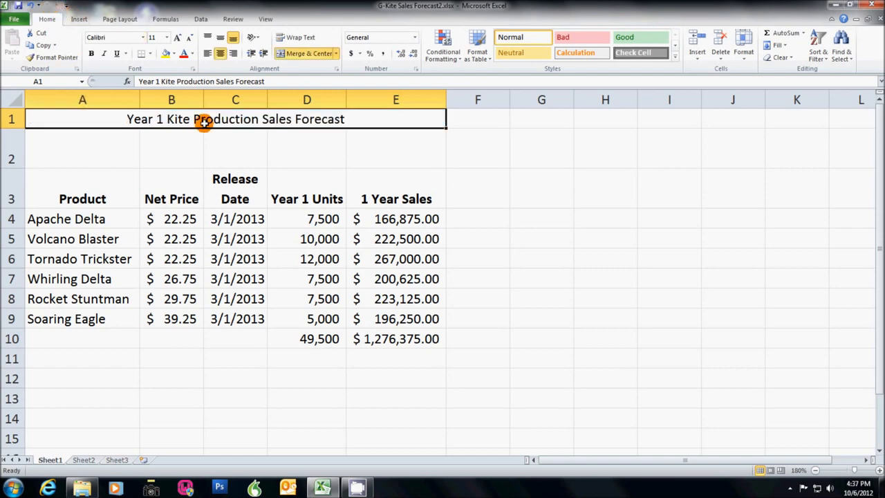